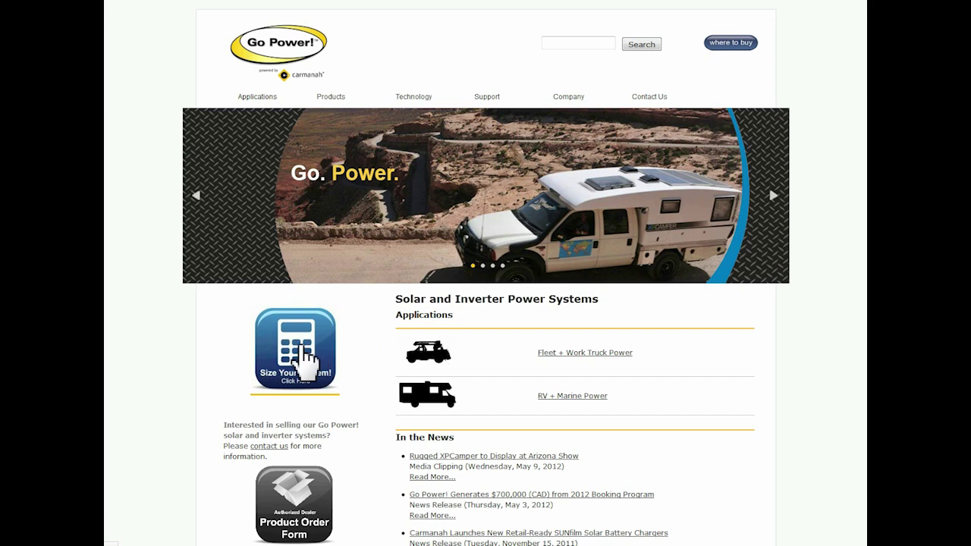
Step: Open the Go Power! system sizing calculator from the homepage
click(301, 347)
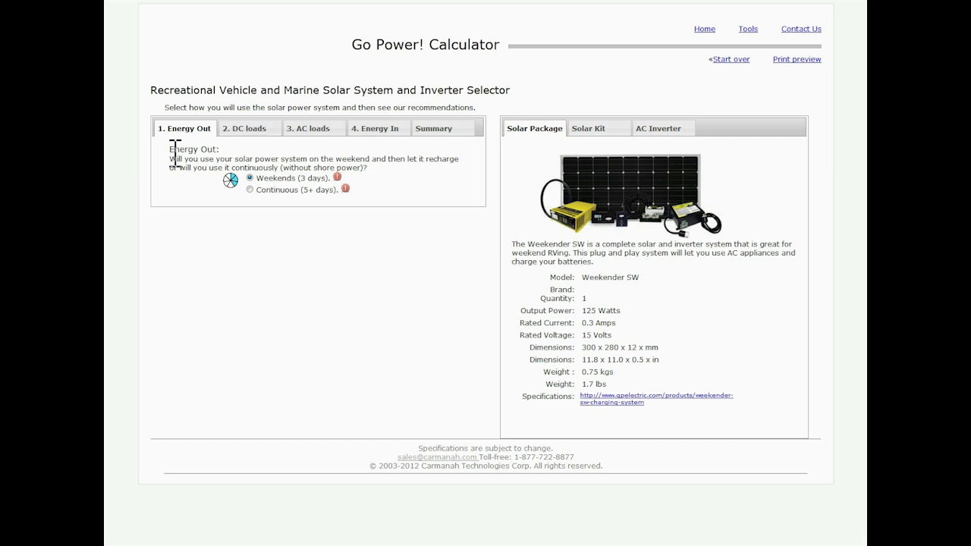
click(249, 189)
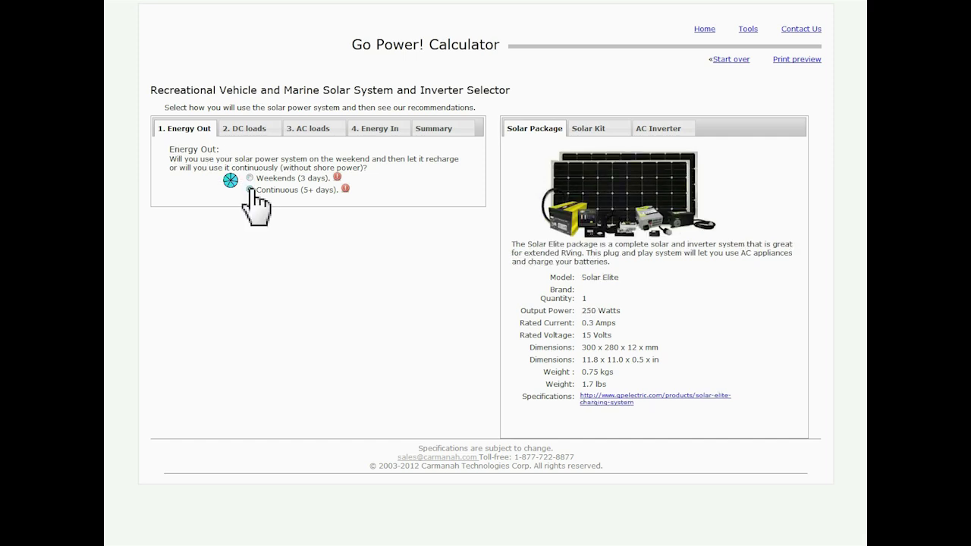
click(251, 178)
click(249, 190)
click(252, 179)
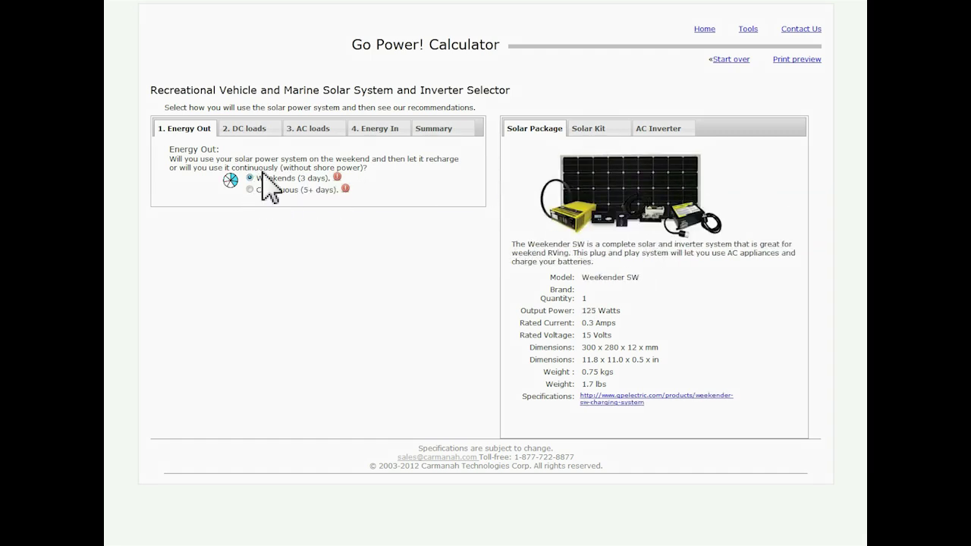
click(245, 130)
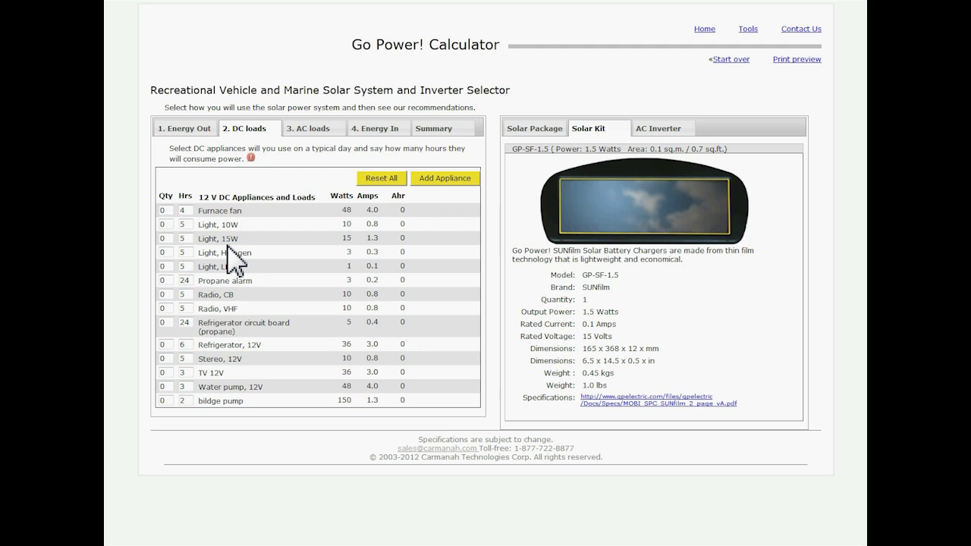
Step: Start adding a custom appliance to the 12 V DC loads
click(433, 190)
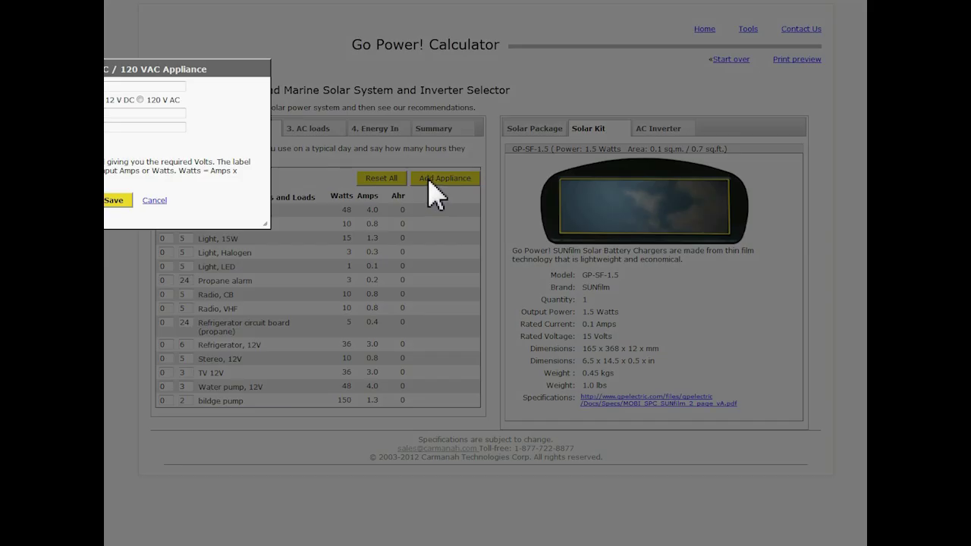
drag(193, 66, 526, 179)
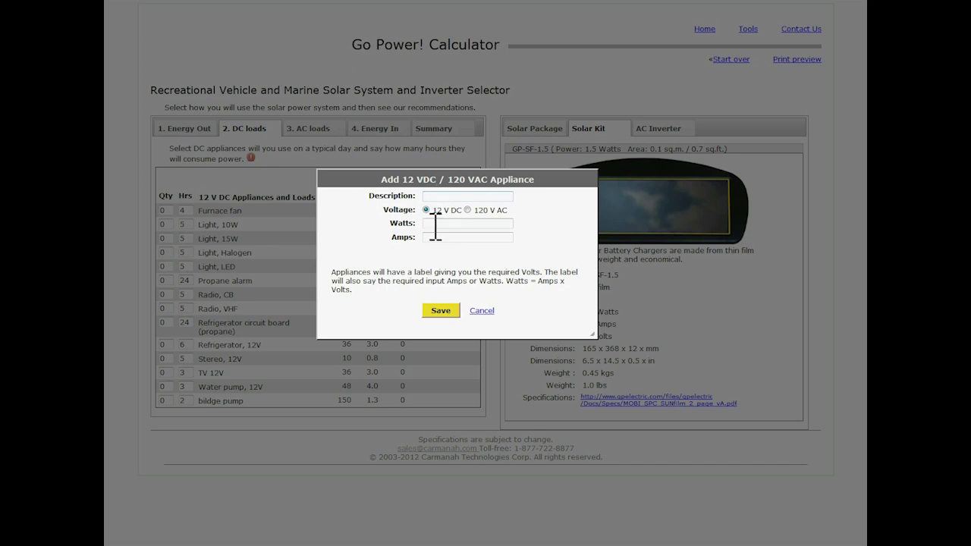
click(482, 312)
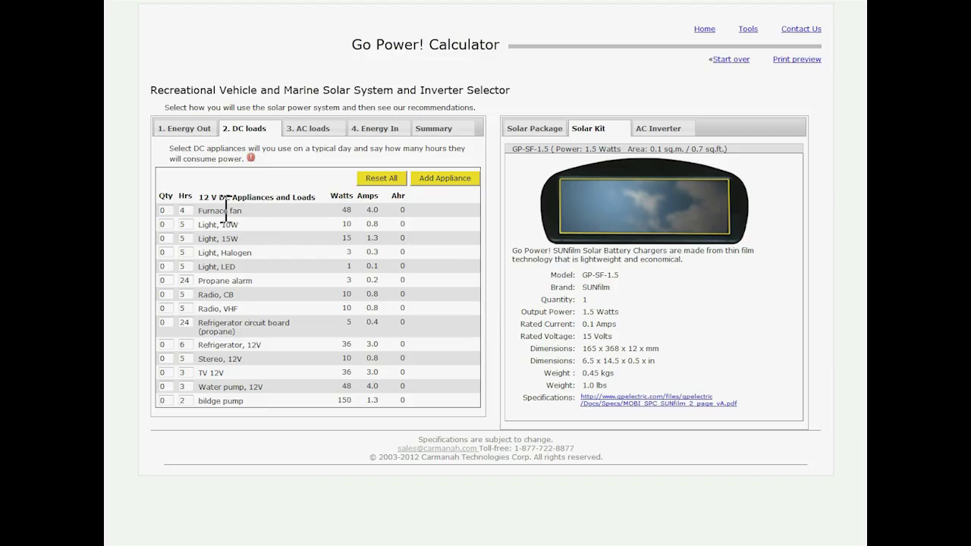
Step: Set quantities to 1 Furnace fan and 3 Halogen lights, then select the 12V Refrigerator quantity
double_click(162, 210)
text(1)
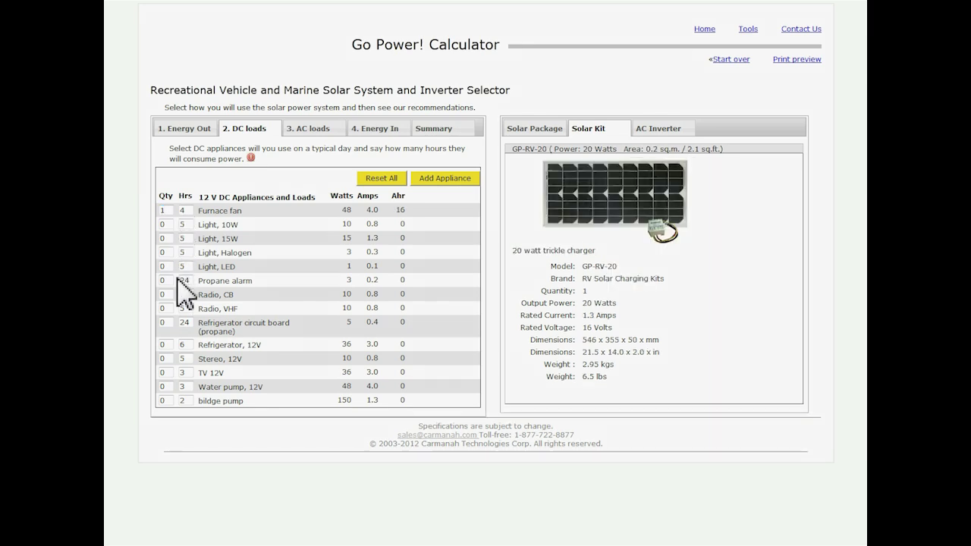
double_click(164, 252)
text(3)
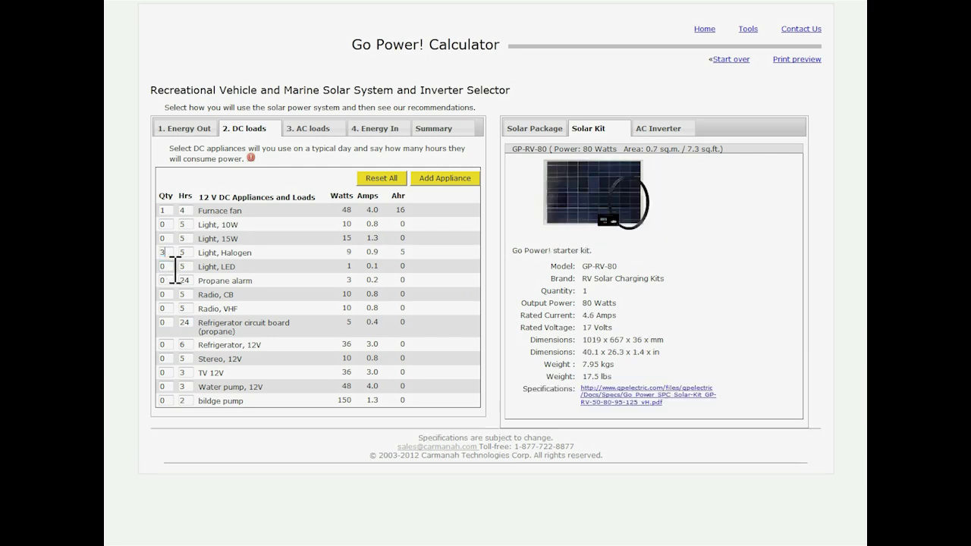
double_click(163, 346)
Step: In AC loads, set the Coffee Maker and cellular phone charger quantities to 1 each
click(331, 130)
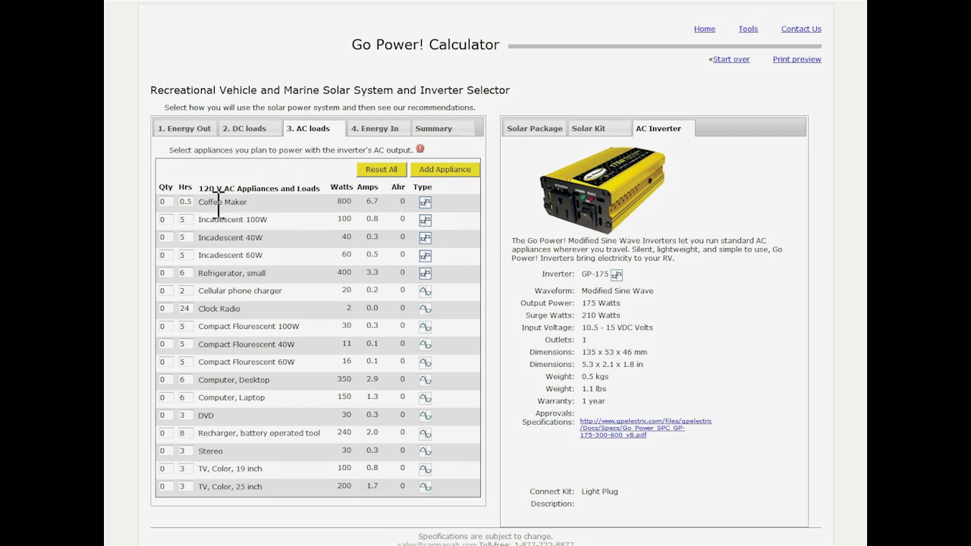
double_click(162, 201)
text(1)
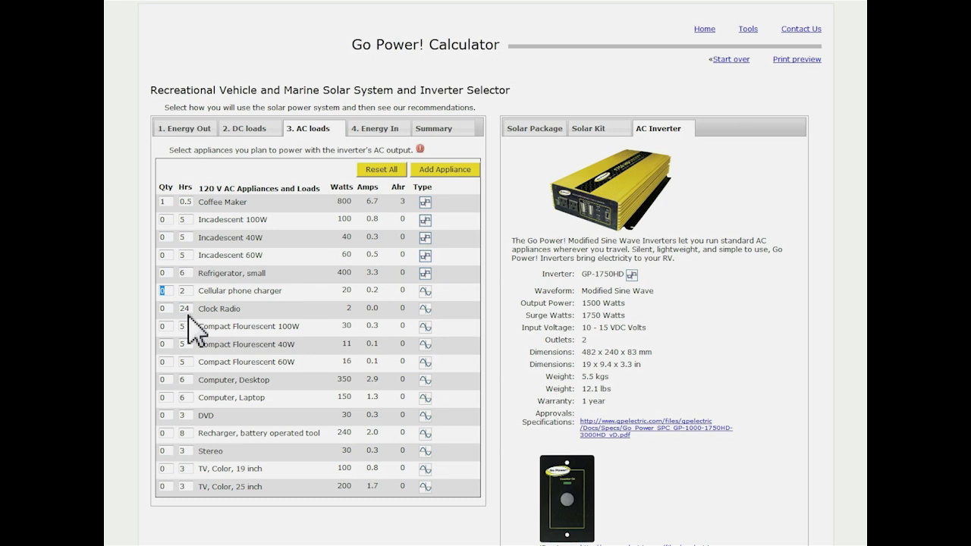
text(1)
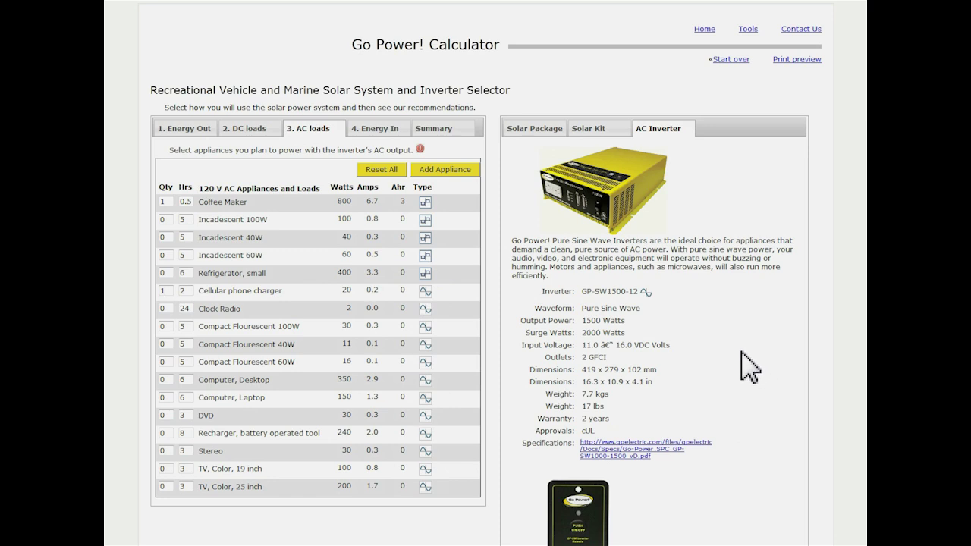
Step: Review the GP-SW-Remote and GP-DC-Kit 3 connect kit accessories for the GP-SW1500-12 inverter
scroll(750, 368, down, 3)
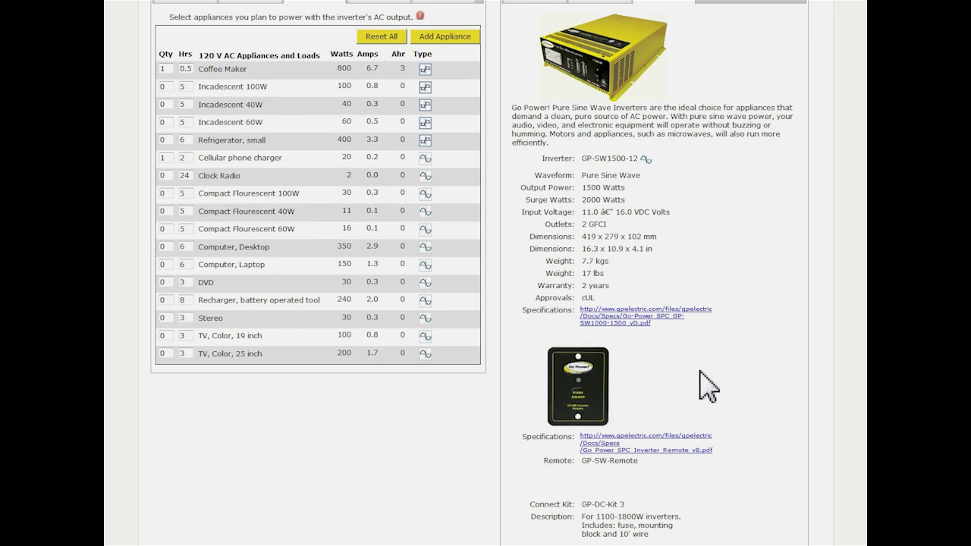
scroll(703, 387, down, 2)
drag(579, 449, 627, 449)
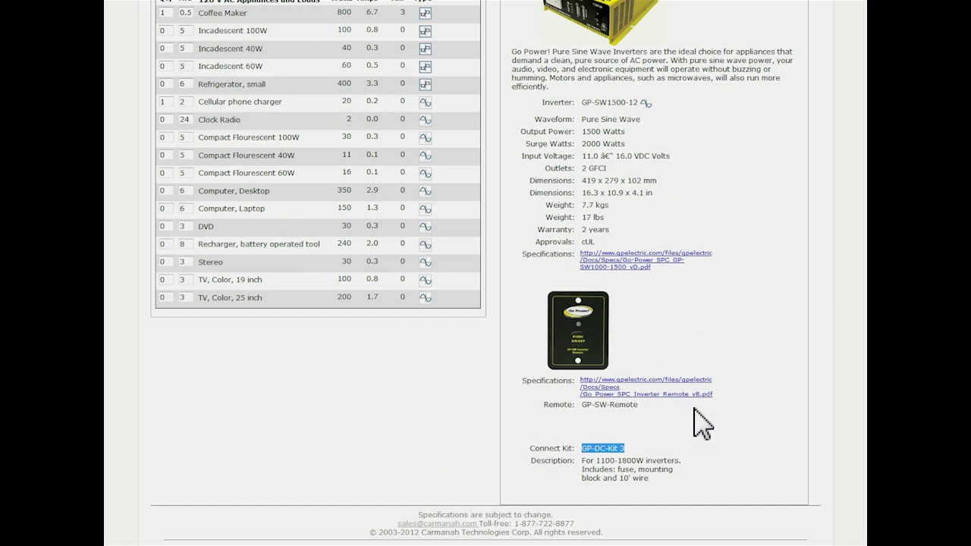
scroll(703, 423, up, 2)
scroll(703, 423, up, 4)
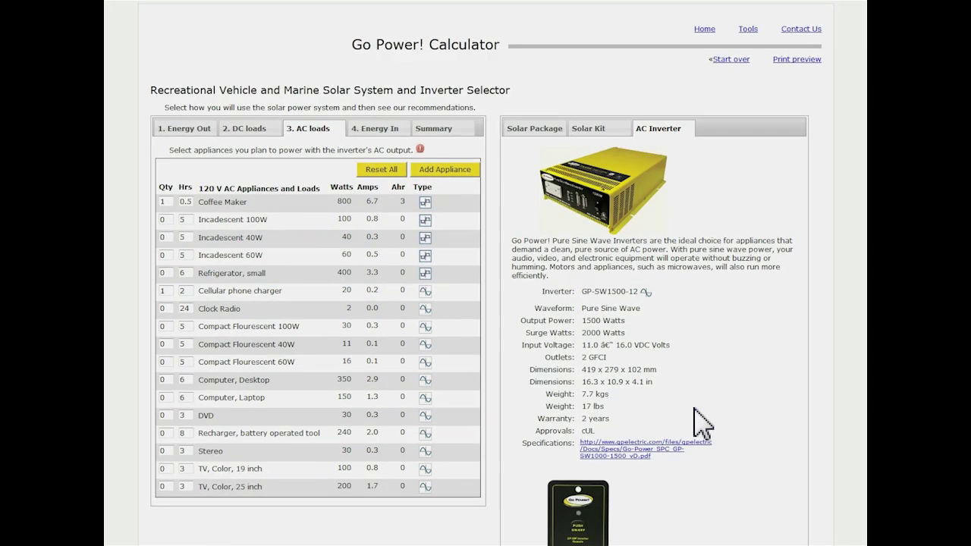
Step: Set available solar energy to 2 to 3 kWh/m²/day on the Energy In step
click(373, 129)
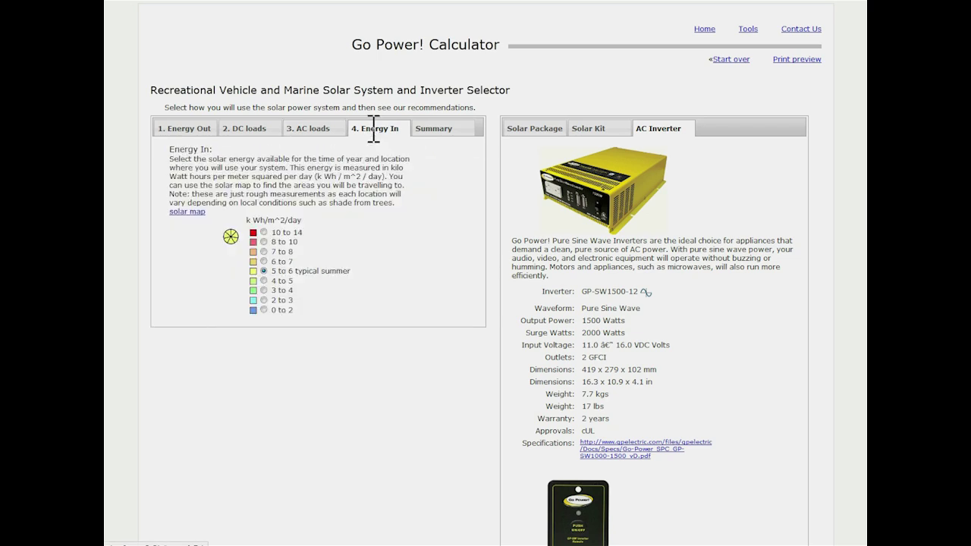
click(264, 300)
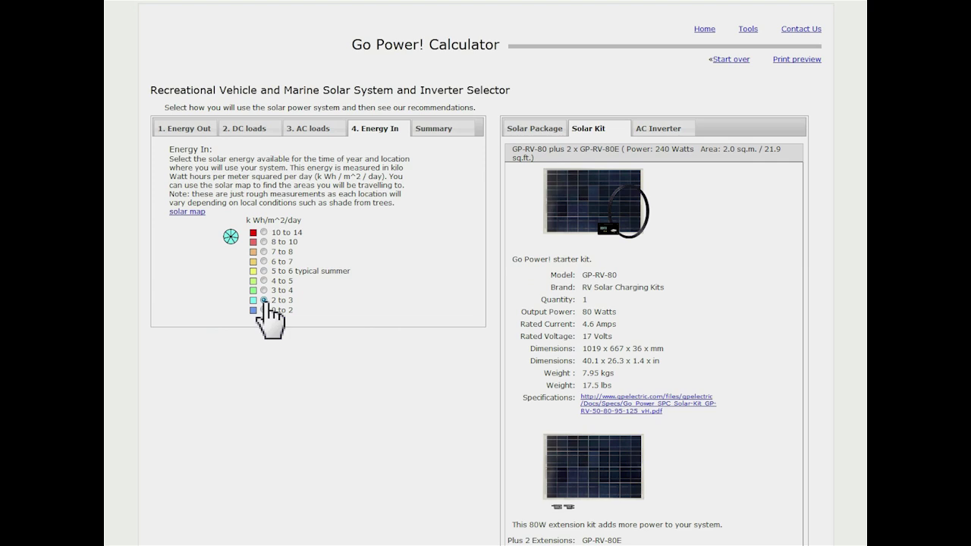
Step: Show the Summary and highlight the 200 AmpHrs battery capacity recommendation
click(440, 125)
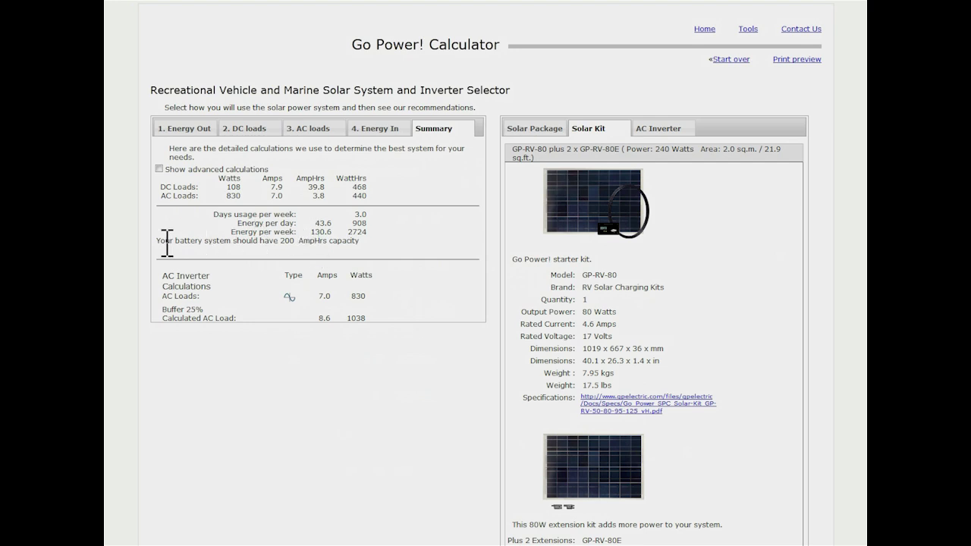
drag(157, 241, 362, 247)
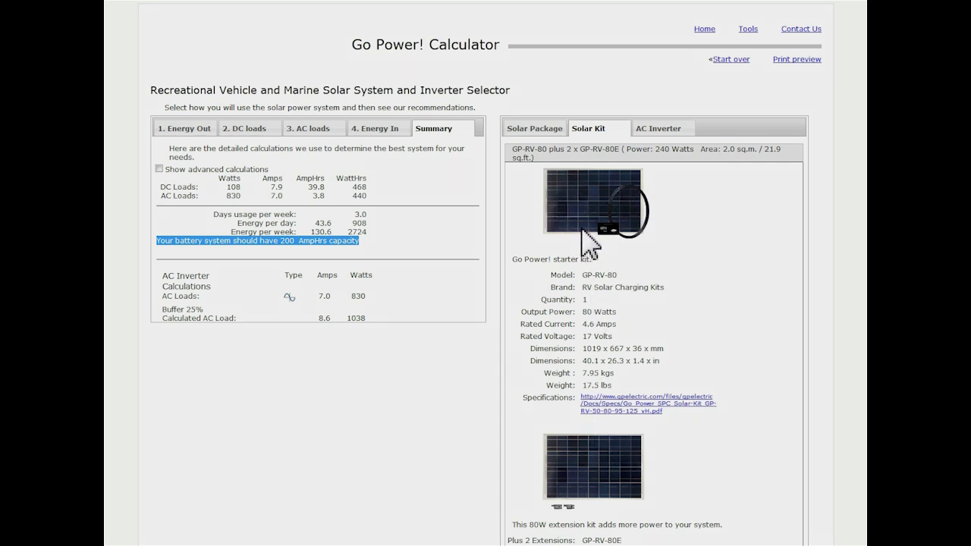
Step: Scroll through the recommended Solar Kit details
scroll(692, 481, down, 1)
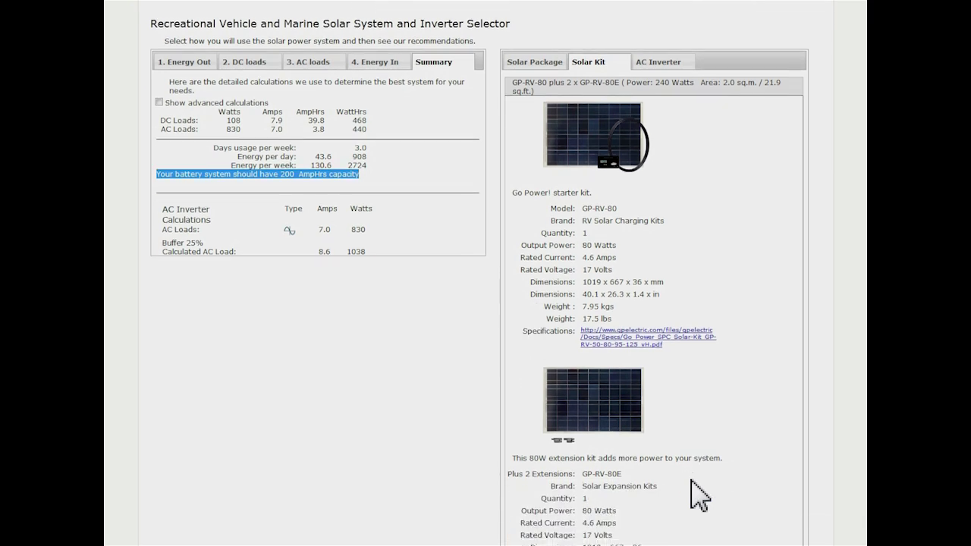
scroll(699, 495, down, 1)
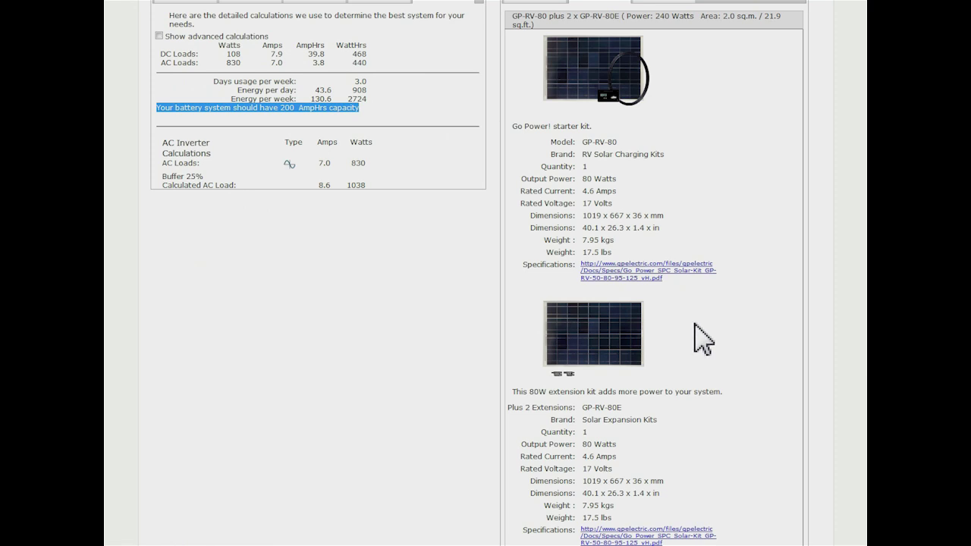
scroll(695, 325, up, 2)
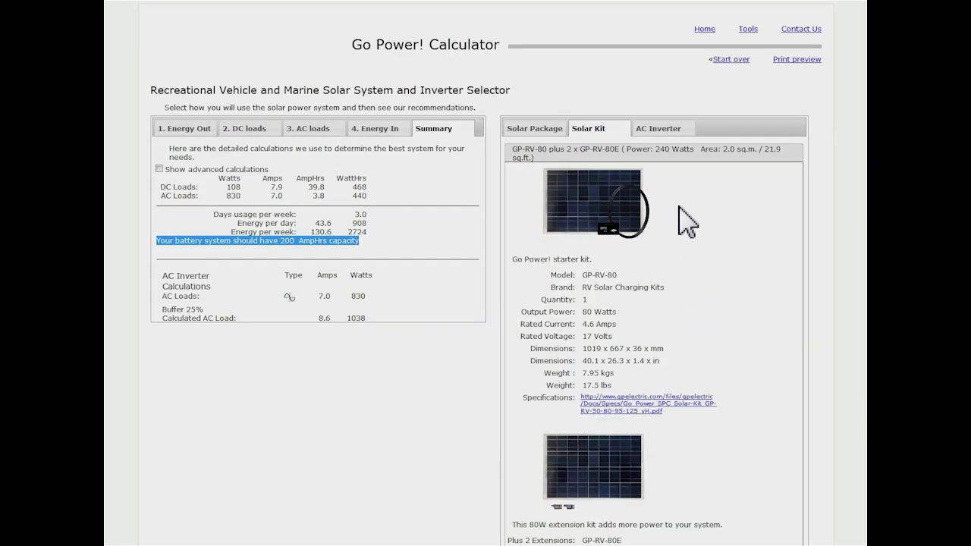
Step: Review the recommended AC inverter details, then show the Weekender SW solar package
click(653, 129)
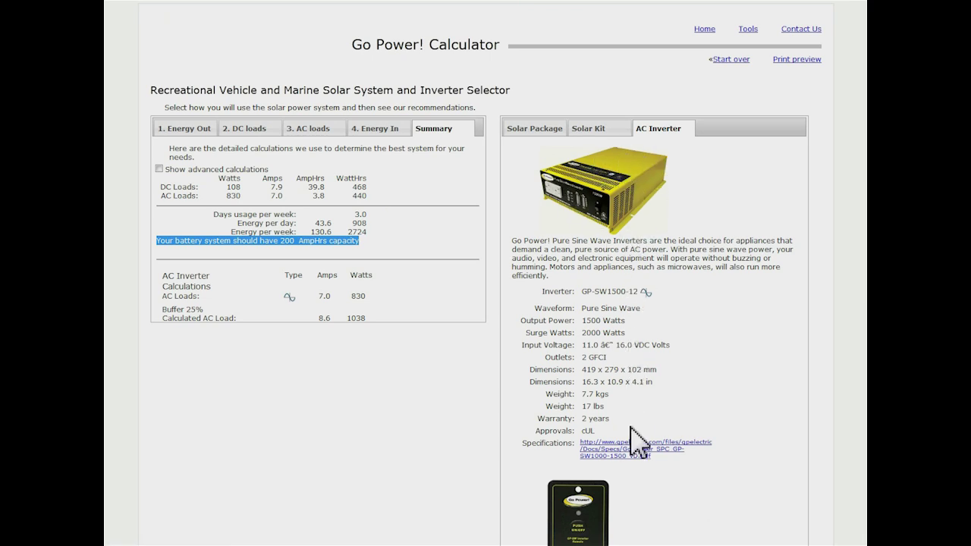
scroll(634, 433, down, 1)
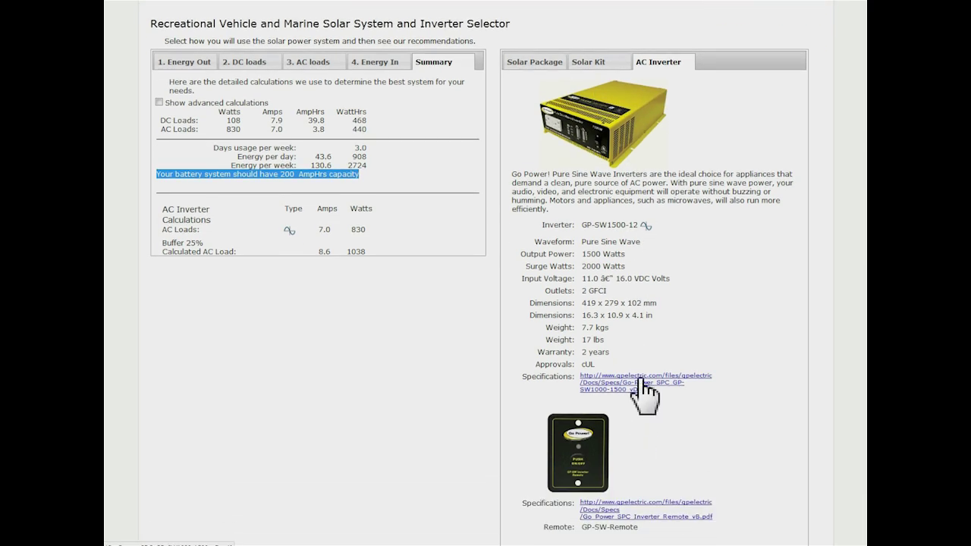
scroll(645, 391, down, 2)
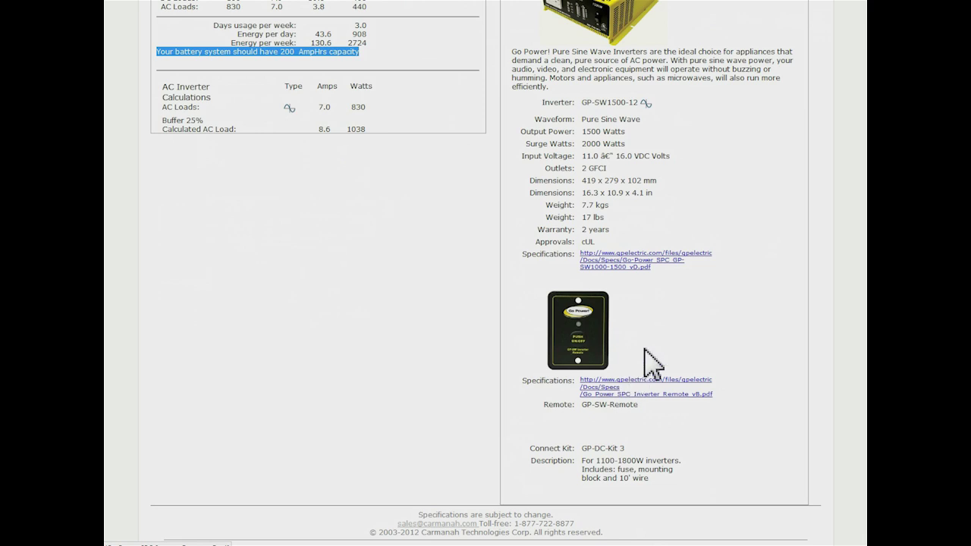
scroll(650, 364, up, 3)
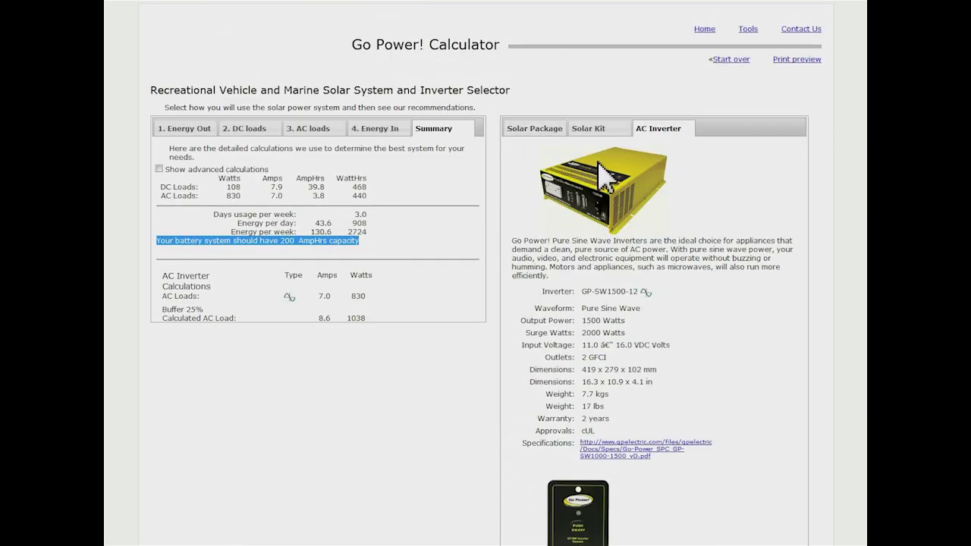
click(523, 129)
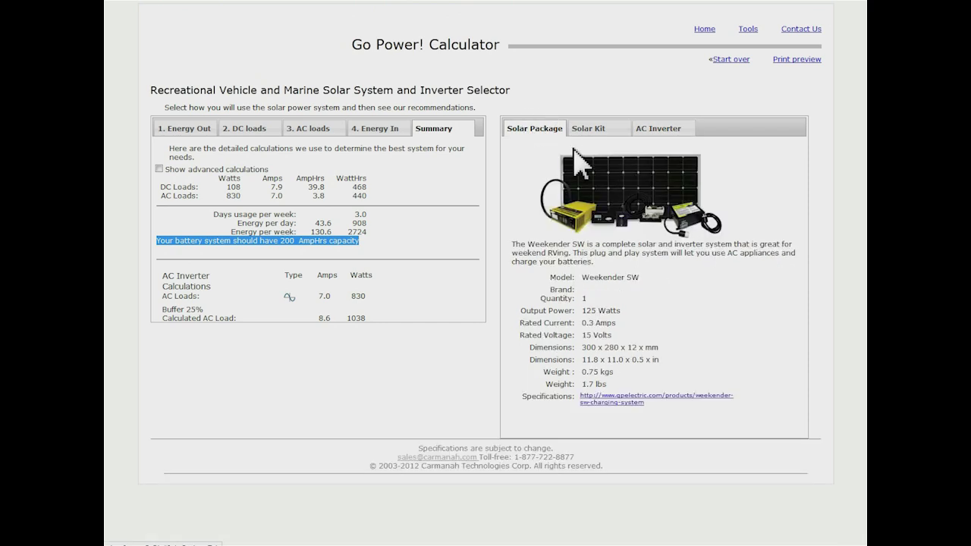